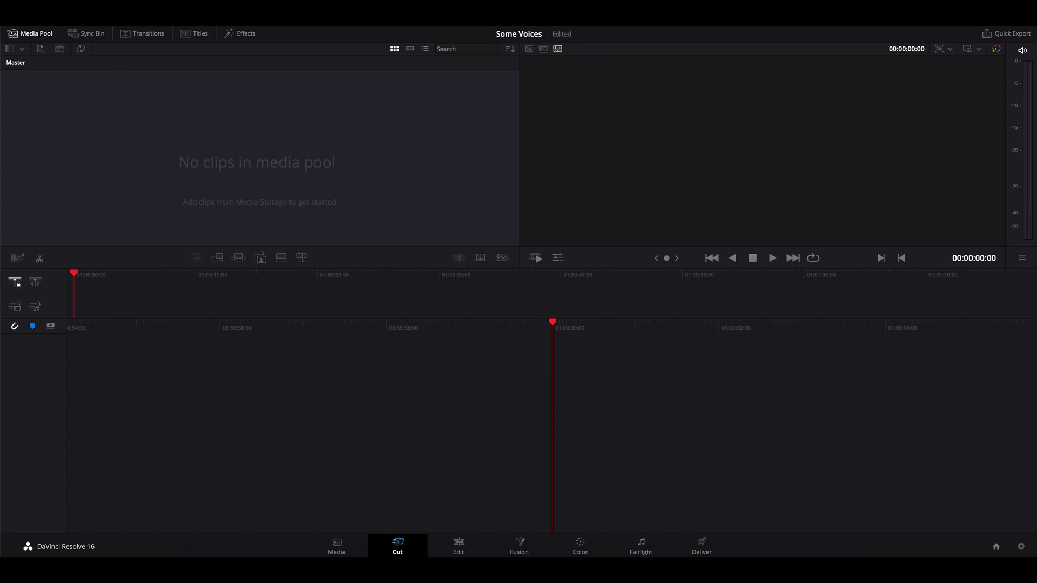
Import the vlcsnap PNG still and 482_0483_01.mp4 through File > Import Media
{"action": "left_click", "coordinate": [102, 16]}
{"action": "mouse_move", "coordinate": [150, 107]}
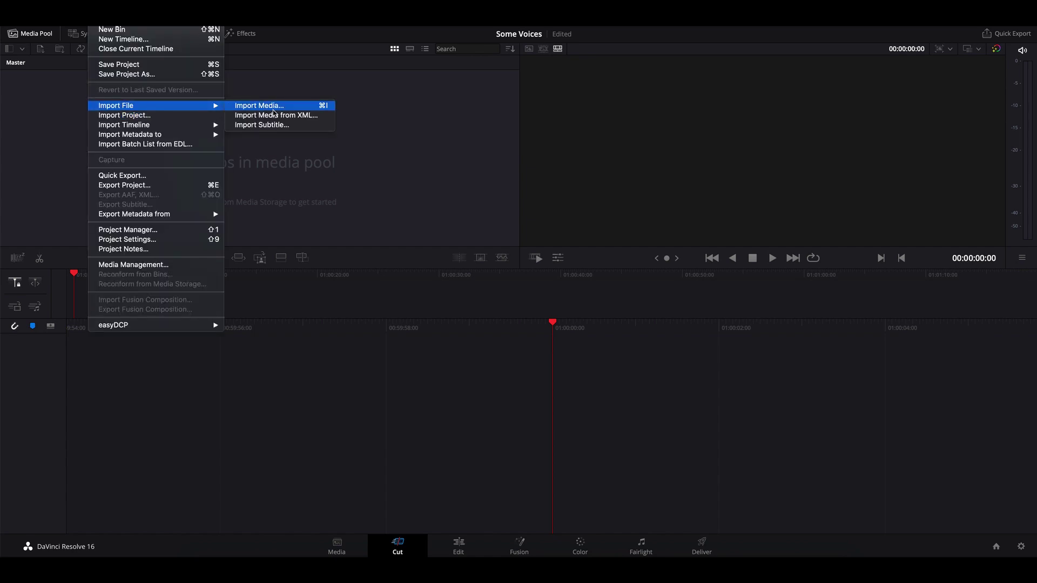
{"action": "left_click", "coordinate": [273, 111]}
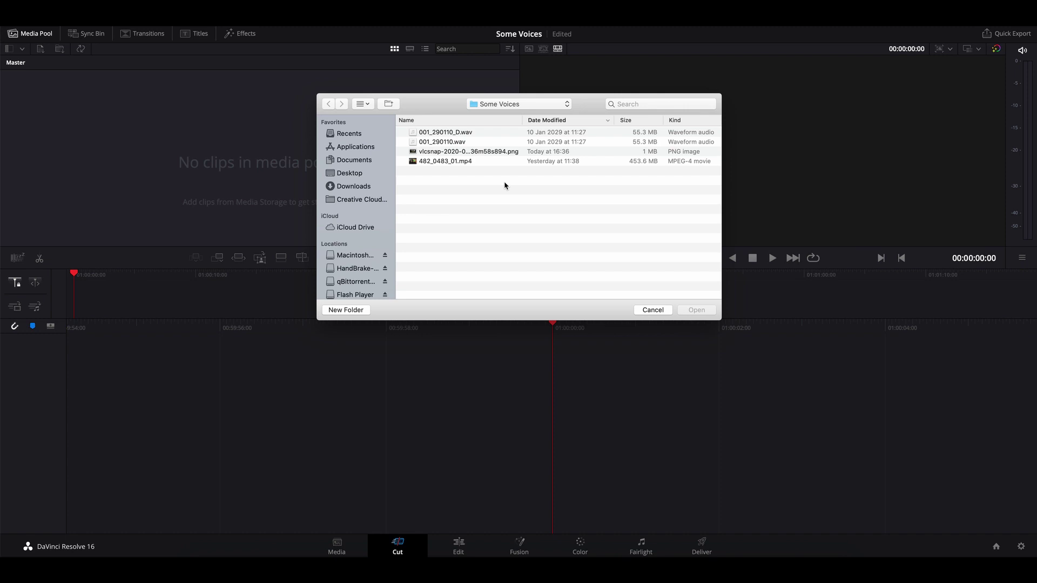
{"action": "left_click", "coordinate": [467, 153]}
{"action": "left_click", "coordinate": [463, 161], "text": "shift"}
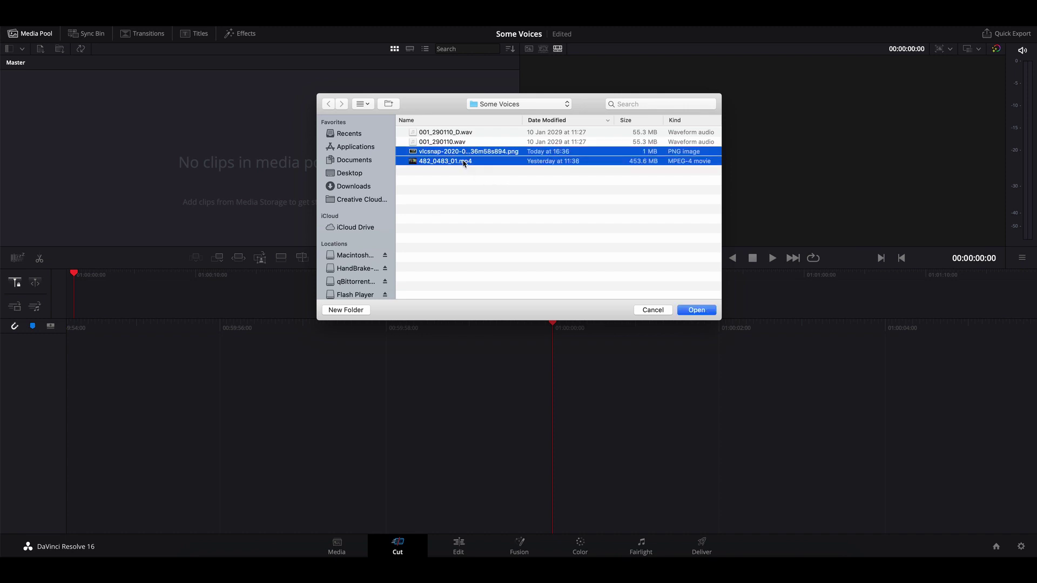
{"action": "left_click", "coordinate": [696, 310]}
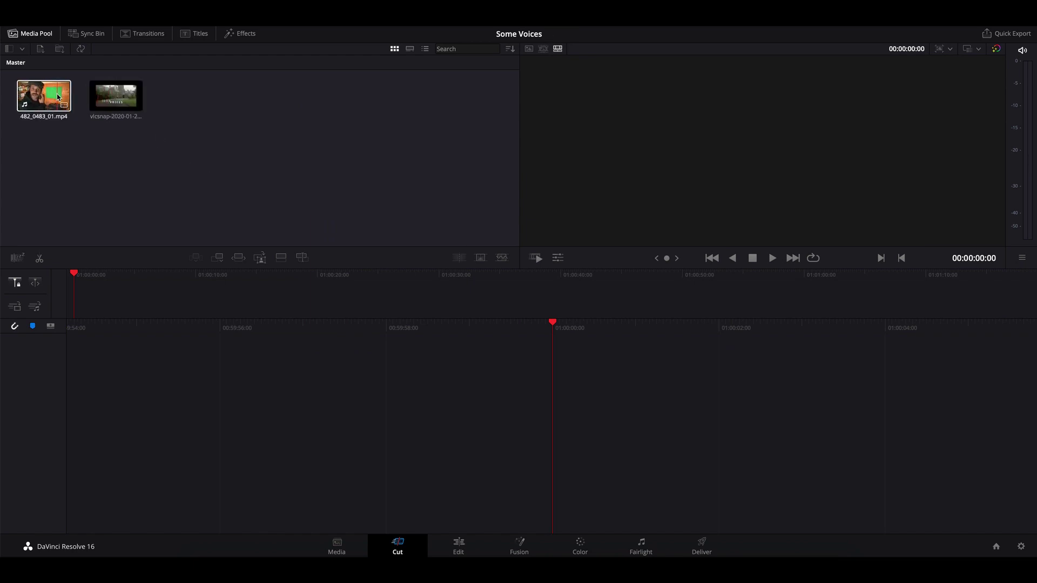
Put 482_0483_01.mp4 on a new Edit-page timeline, play it, and scrub to 01:01:52:22
{"action": "left_click", "coordinate": [458, 547]}
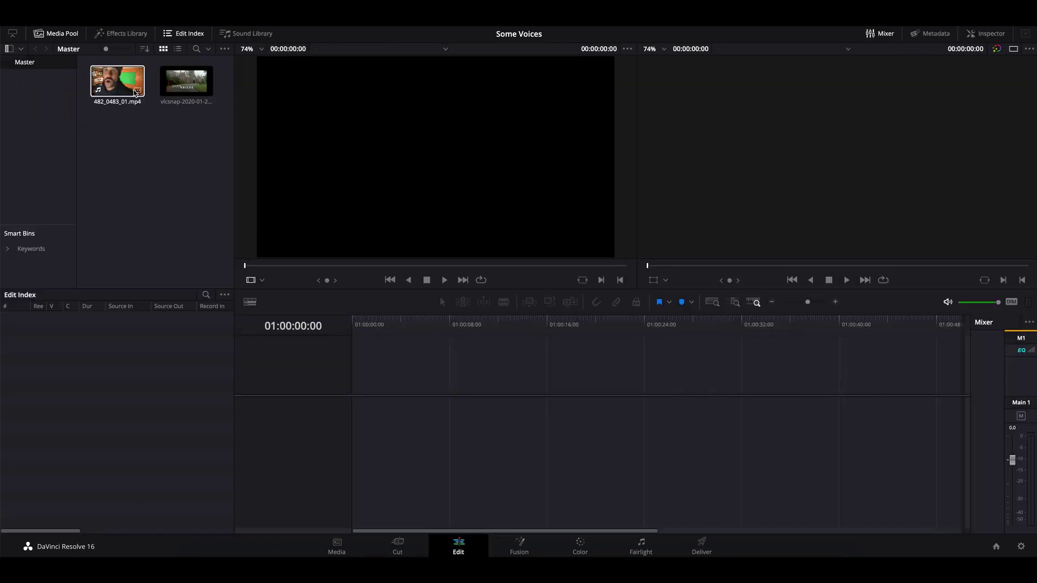
{"action": "left_click_drag", "start_coordinate": [123, 81], "coordinate": [373, 411]}
{"action": "left_click", "coordinate": [454, 326]}
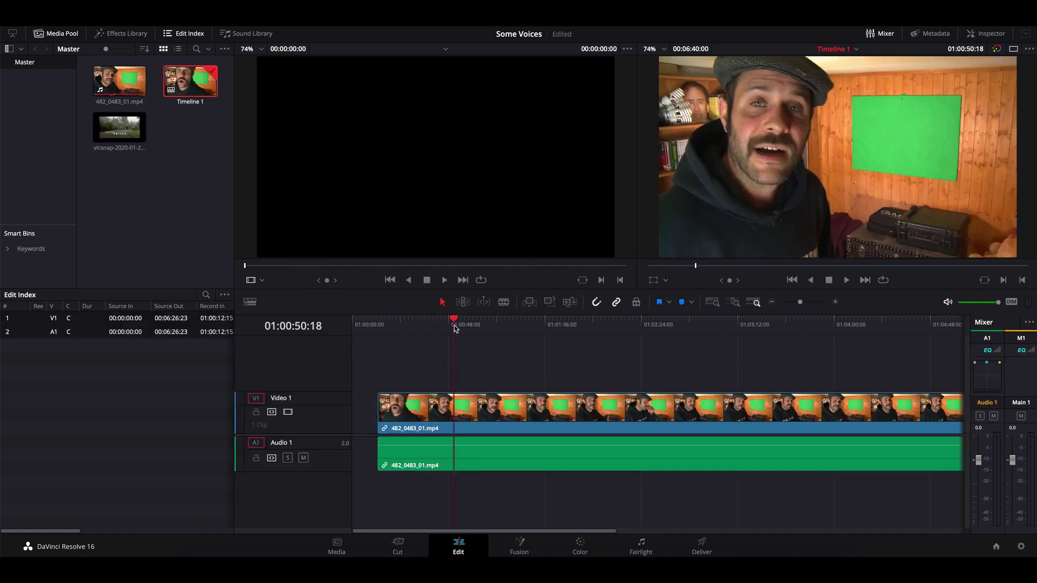
{"action": "key", "text": "space"}
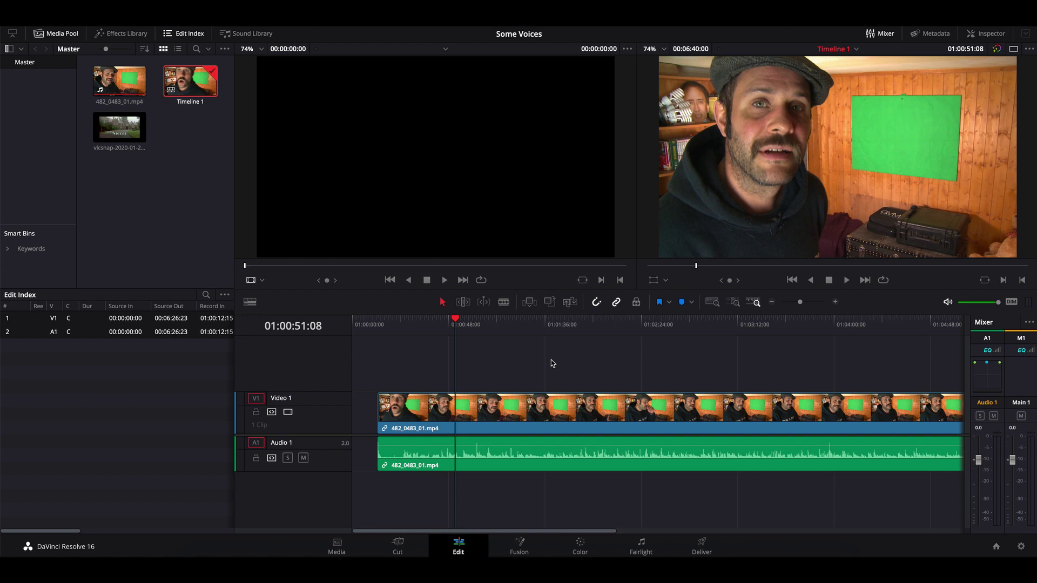
{"action": "scroll", "coordinate": [512, 363], "scroll_direction": "right", "scroll_amount": 1}
{"action": "scroll", "coordinate": [513, 362], "scroll_direction": "left", "scroll_amount": 1}
{"action": "left_click_drag", "start_coordinate": [500, 323], "coordinate": [579, 329]}
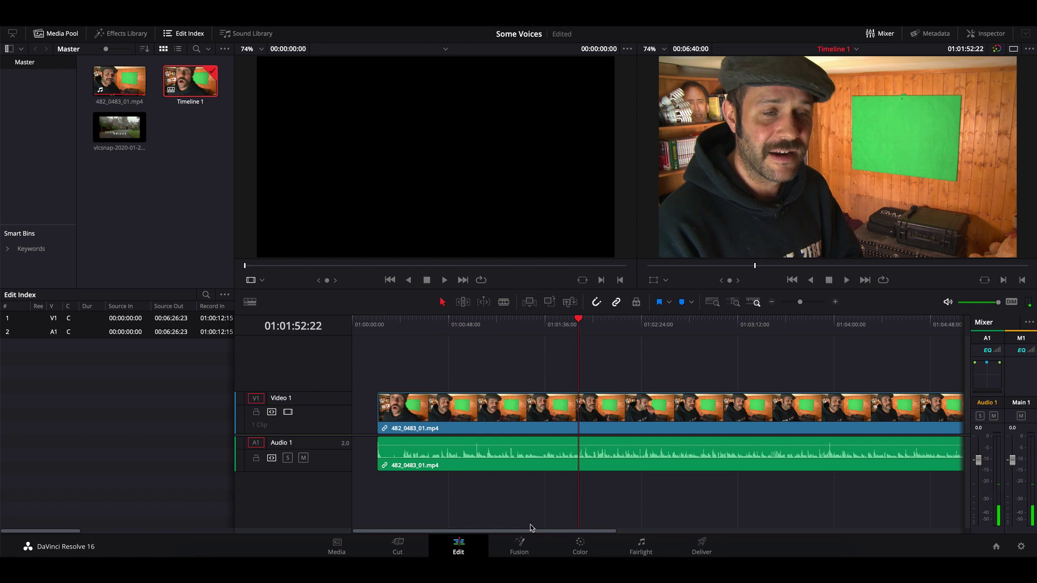
On the Fusion page, add a Planar Tracker node via Add Tool > Tracking
{"action": "left_click", "coordinate": [525, 547]}
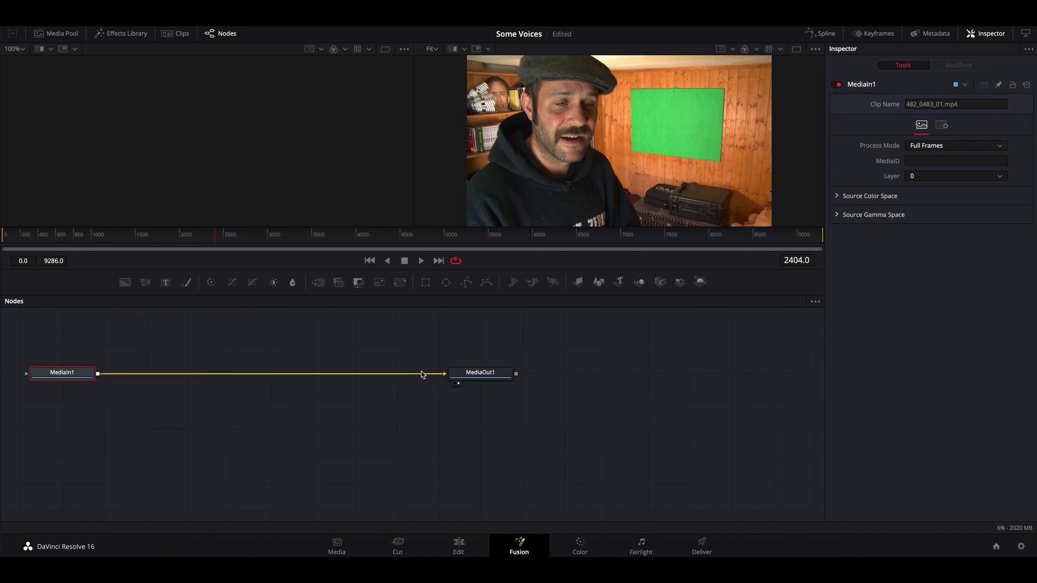
{"action": "right_click", "coordinate": [255, 351]}
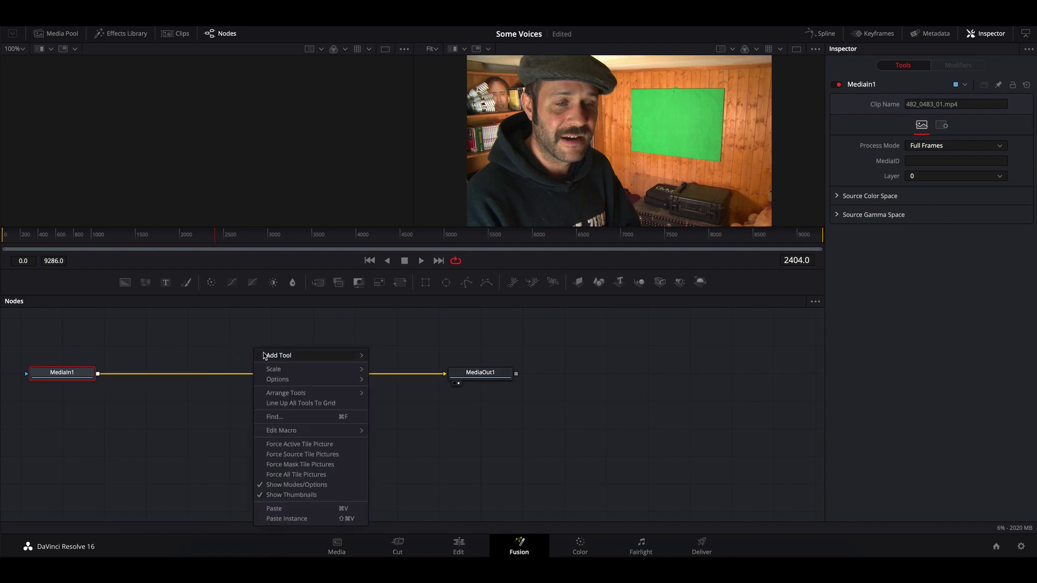
{"action": "mouse_move", "coordinate": [282, 357]}
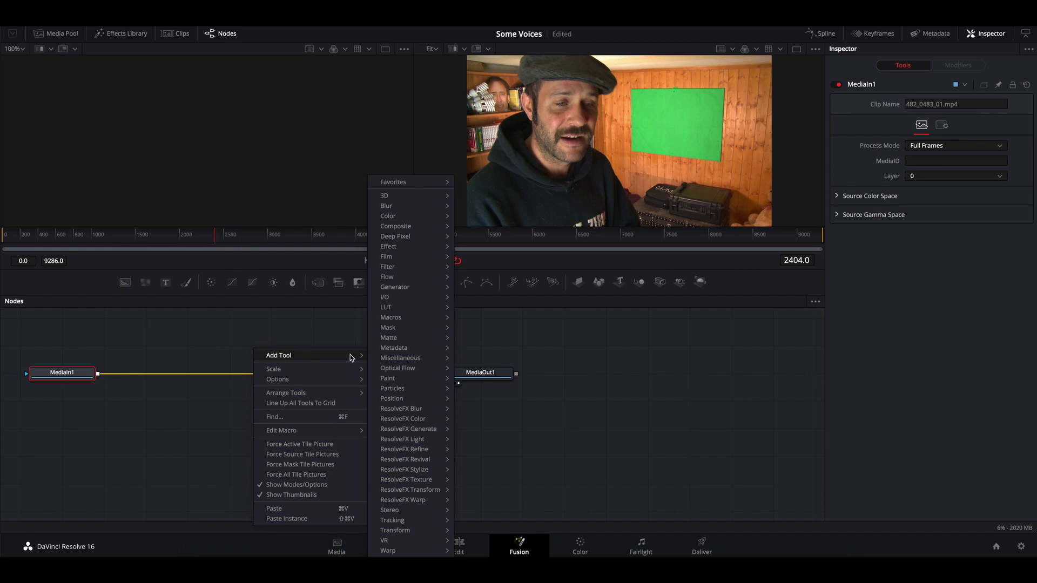
{"action": "mouse_move", "coordinate": [412, 498]}
{"action": "mouse_move", "coordinate": [421, 525]}
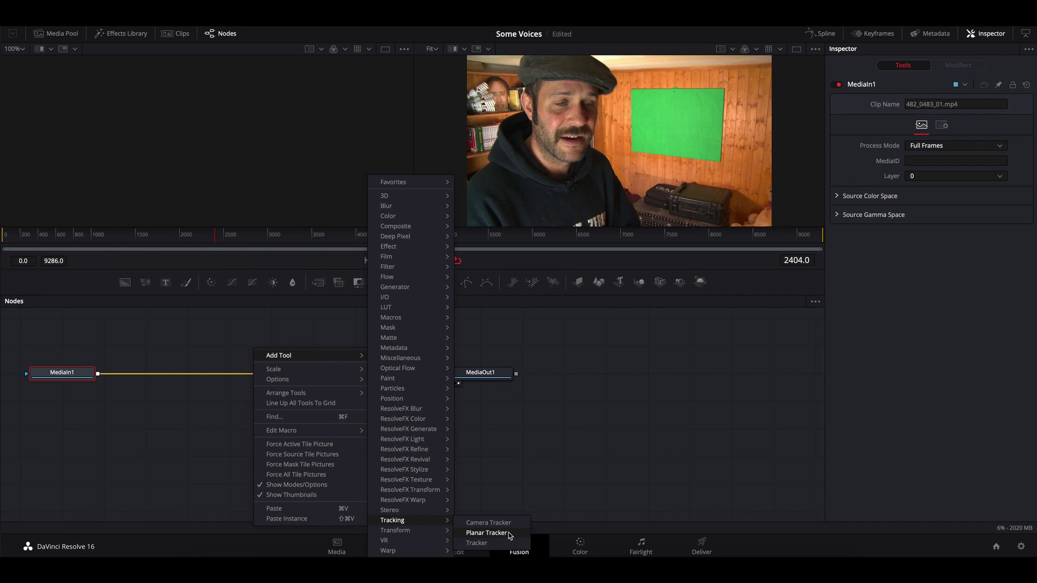
{"action": "left_click", "coordinate": [509, 534]}
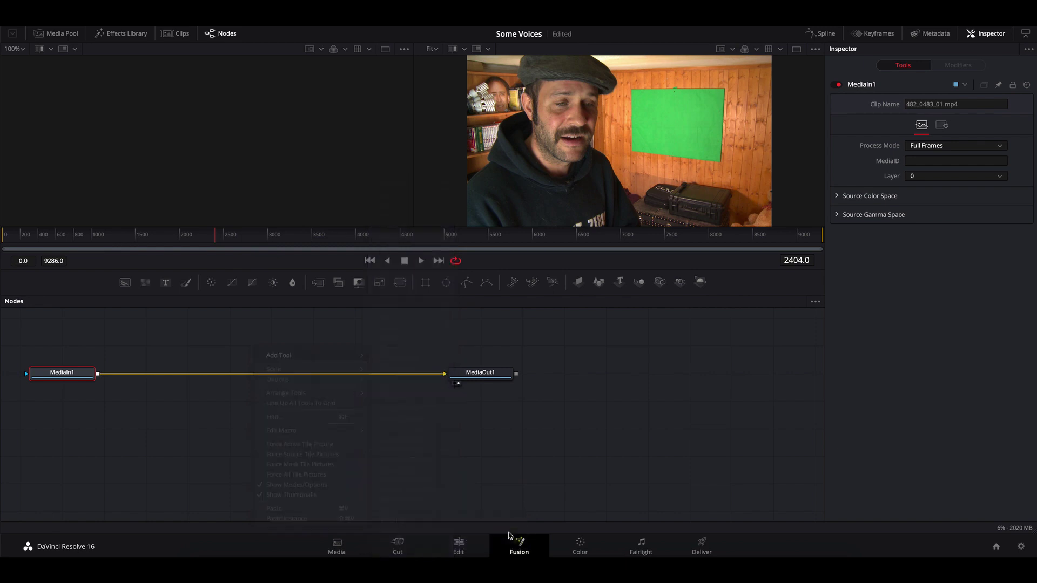
Start adding another tool from the node graph's menu, then cancel it
{"action": "right_click", "coordinate": [157, 345]}
{"action": "mouse_move", "coordinate": [188, 352]}
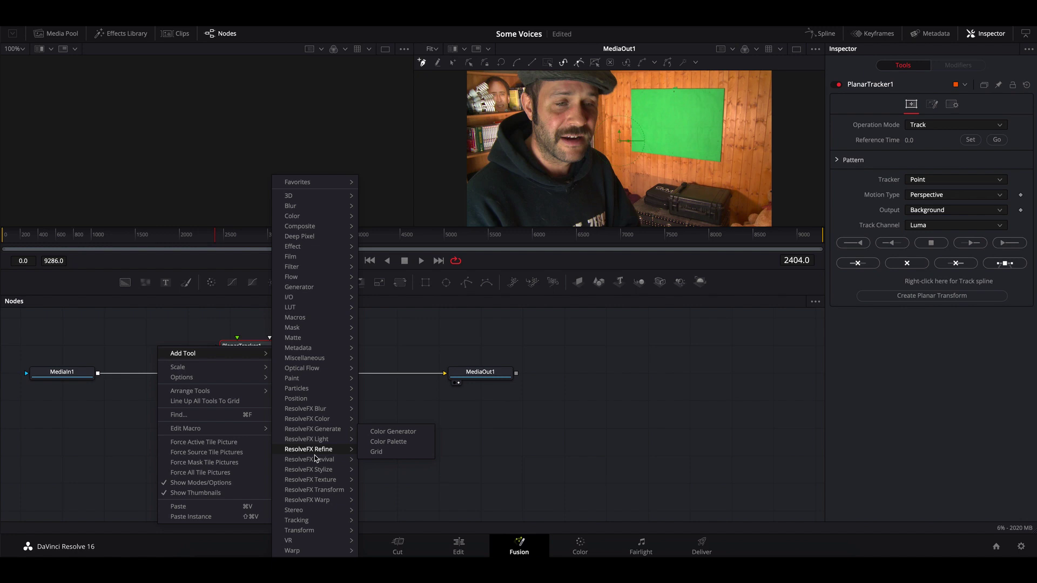
{"action": "mouse_move", "coordinate": [324, 520]}
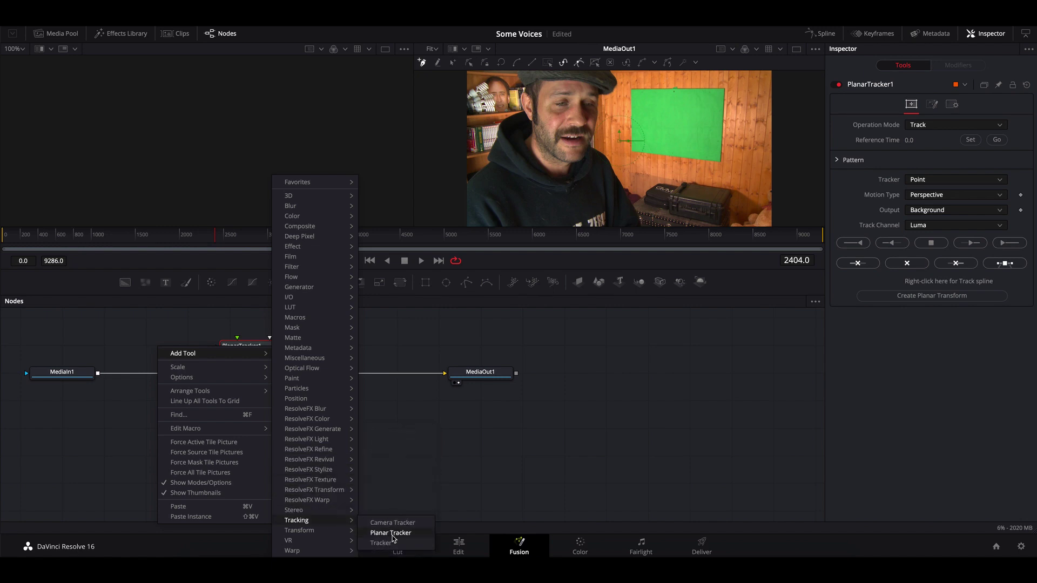
{"action": "left_click", "coordinate": [499, 458]}
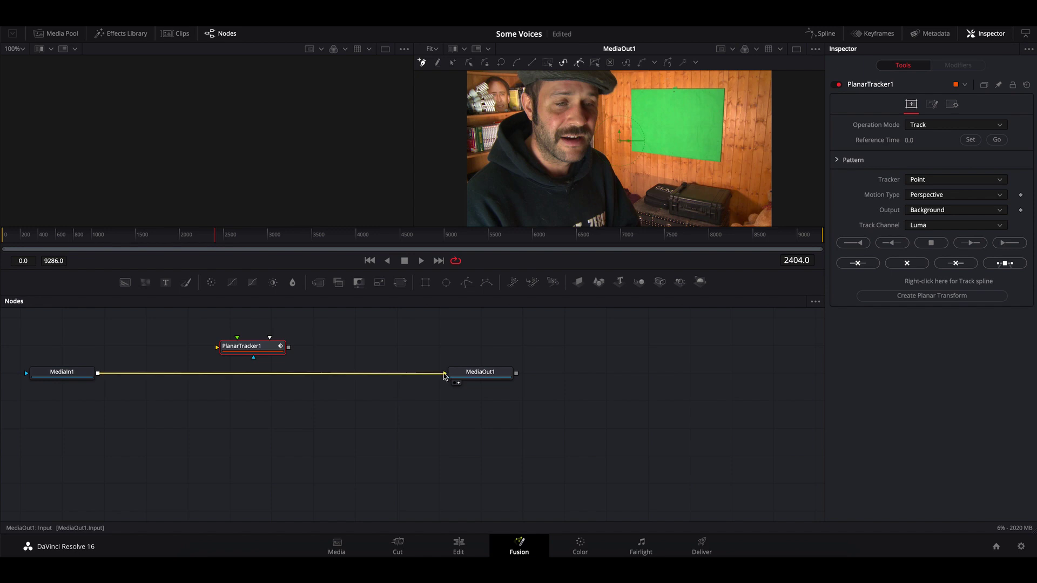
Wire MediaIn1 into PlanarTracker1 and on to MediaOut1, showing the tracker in LeftView
{"action": "left_click_drag", "start_coordinate": [445, 373], "coordinate": [217, 349]}
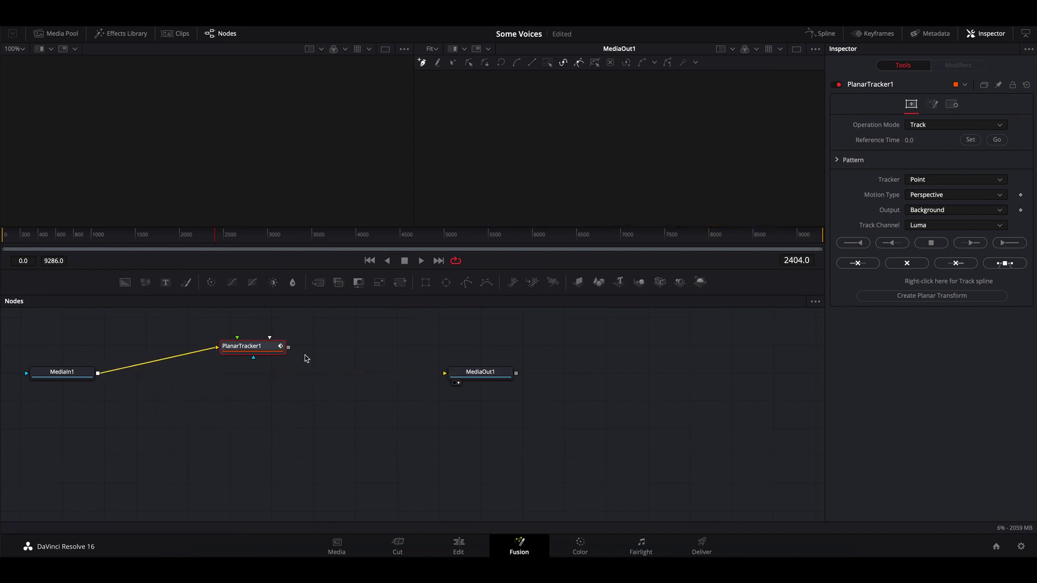
{"action": "left_click_drag", "start_coordinate": [288, 348], "coordinate": [444, 377]}
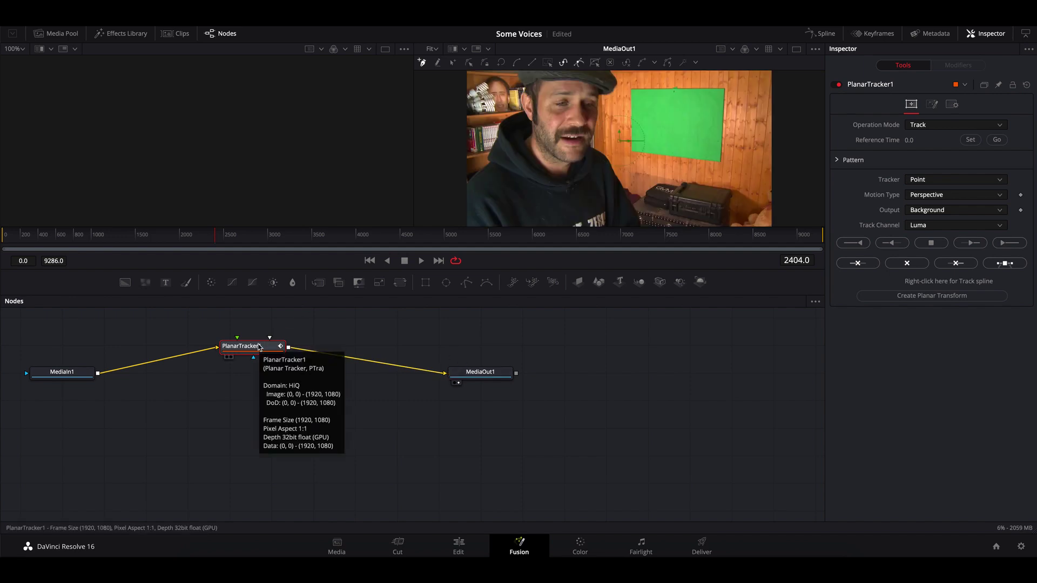
{"action": "right_click", "coordinate": [259, 347]}
{"action": "mouse_move", "coordinate": [337, 43]}
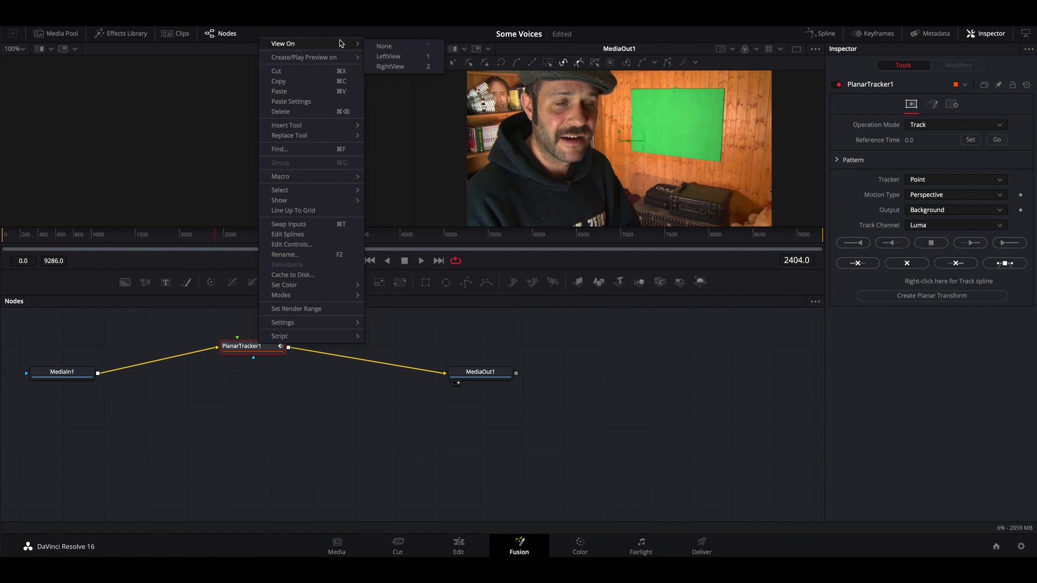
{"action": "left_click", "coordinate": [414, 55]}
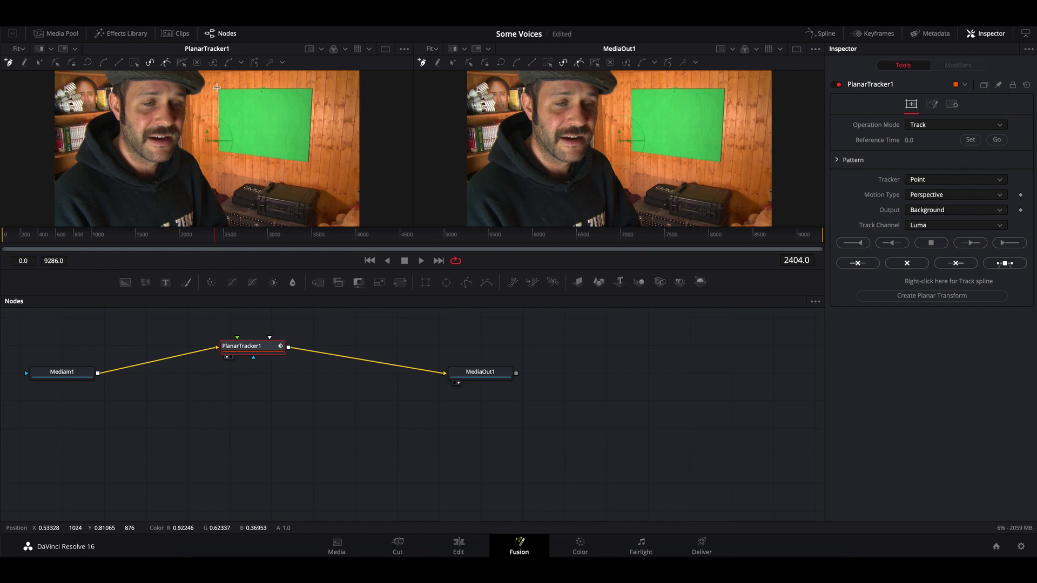
Click the green screen's top-left, top-right, lower-right and lower-left corners, closing on the first point
{"action": "left_click", "coordinate": [217, 88]}
{"action": "left_click", "coordinate": [314, 87]}
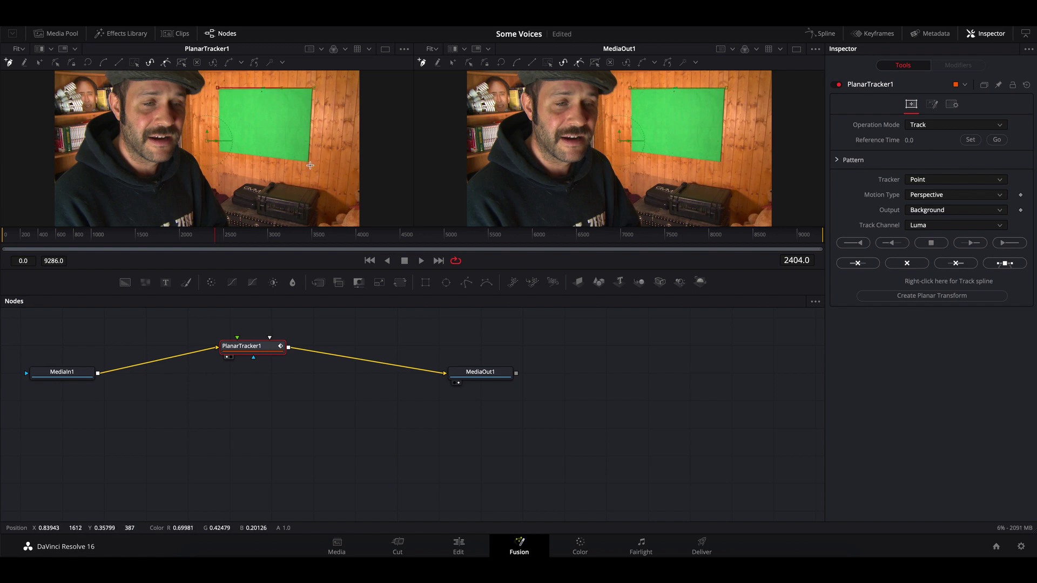
{"action": "left_click", "coordinate": [309, 163]}
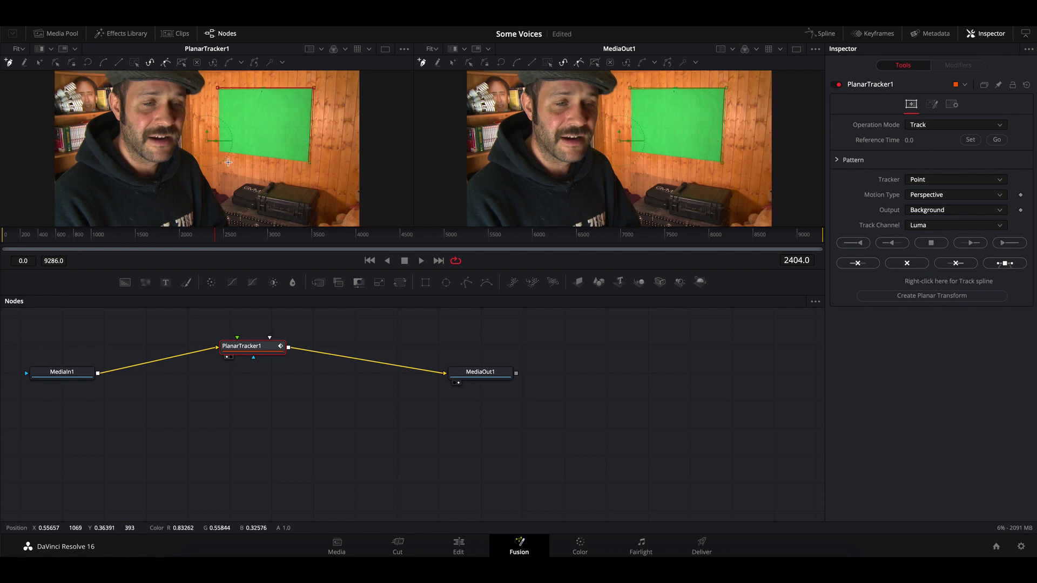
{"action": "left_click", "coordinate": [217, 153]}
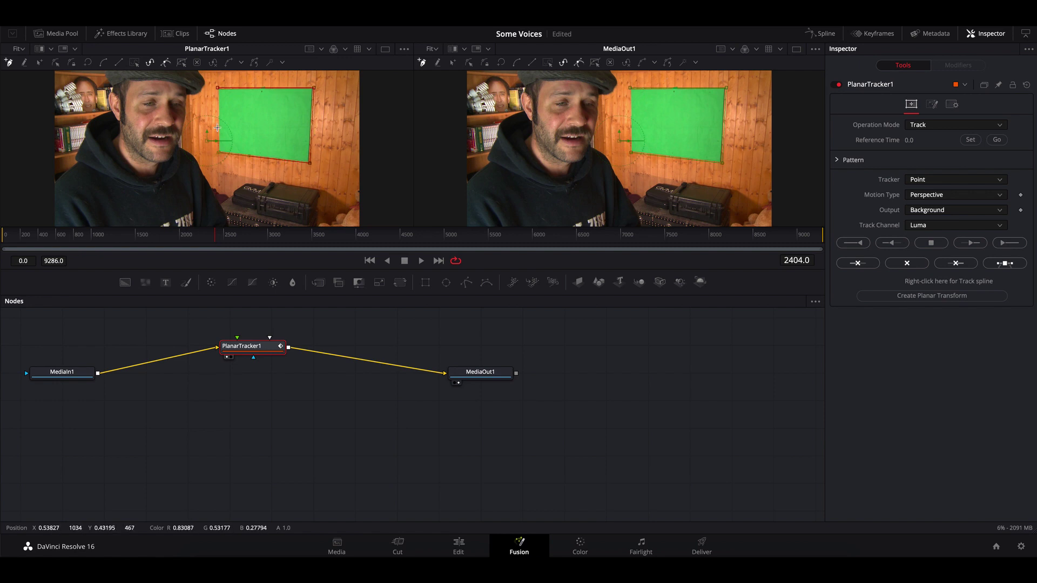
{"action": "left_click", "coordinate": [218, 88]}
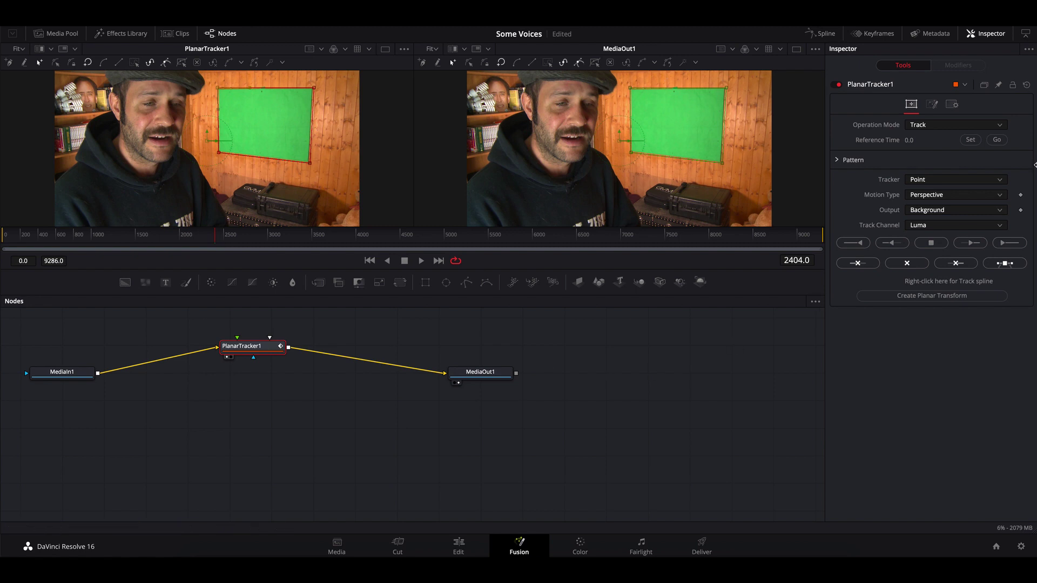
After a failed track, set frame 2404 as reference and track the screen to the end
{"action": "left_click", "coordinate": [1008, 244]}
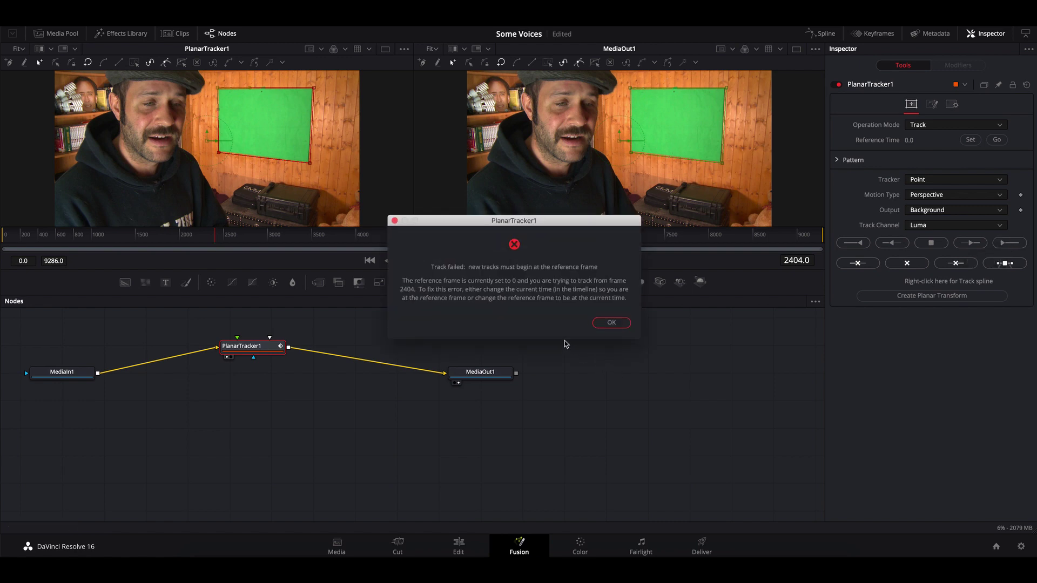
{"action": "left_click", "coordinate": [606, 324]}
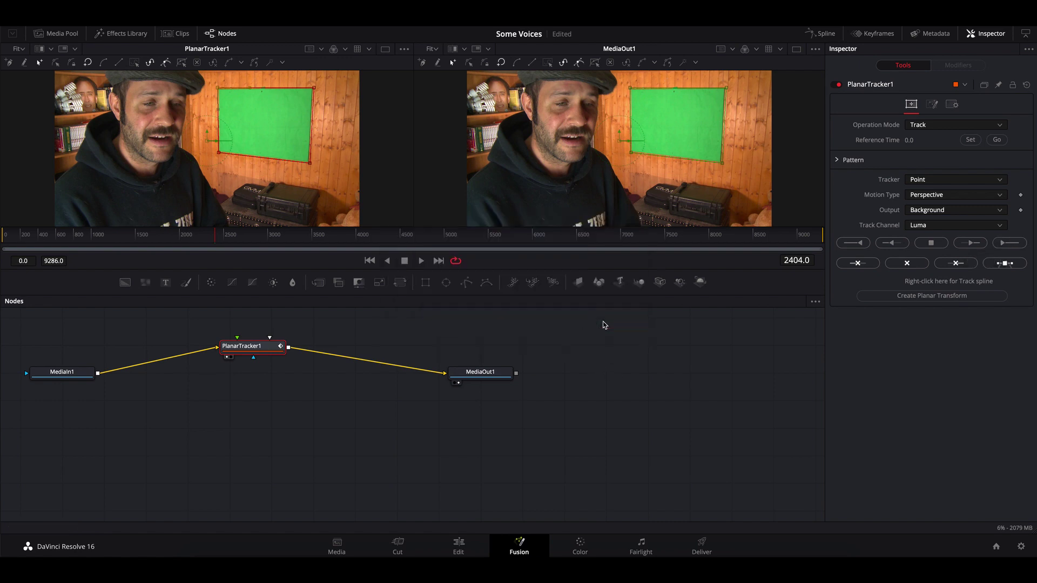
{"action": "left_click", "coordinate": [970, 140]}
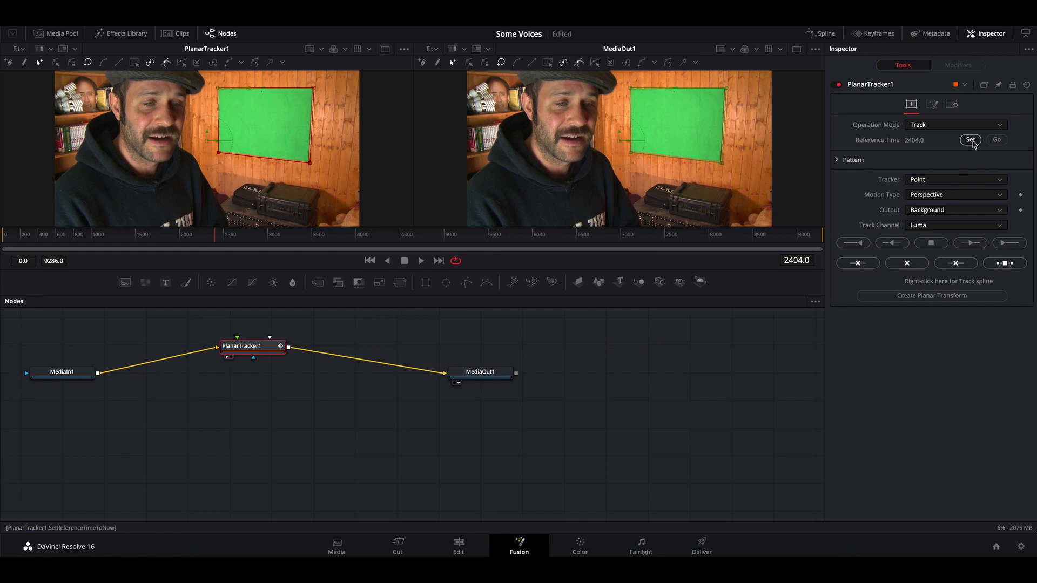
{"action": "left_click", "coordinate": [1010, 244]}
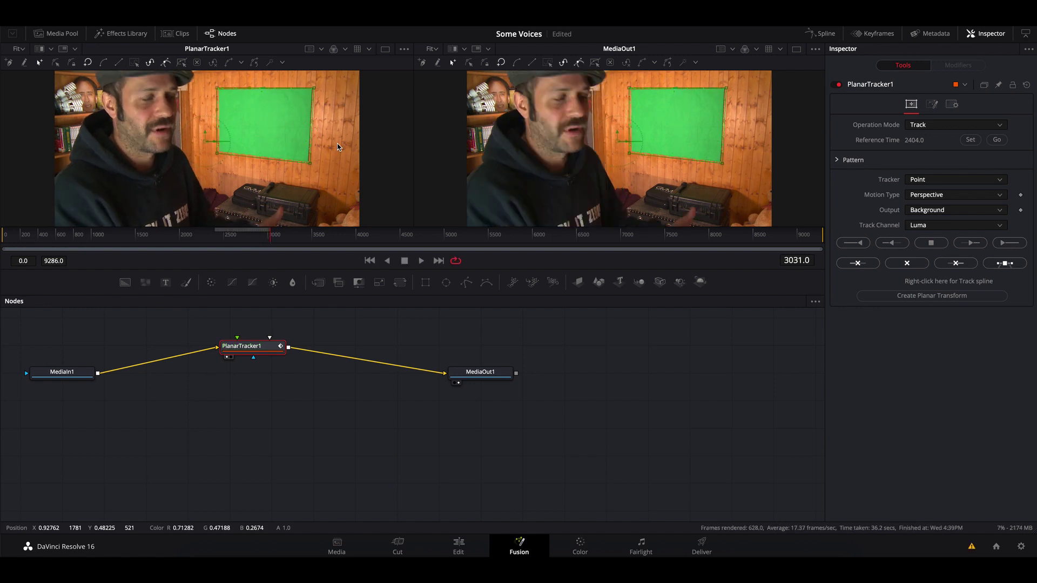
Save the project and set PlanarTracker1's Operation Mode to Corner Pin
{"action": "key", "text": "ctrl+s"}
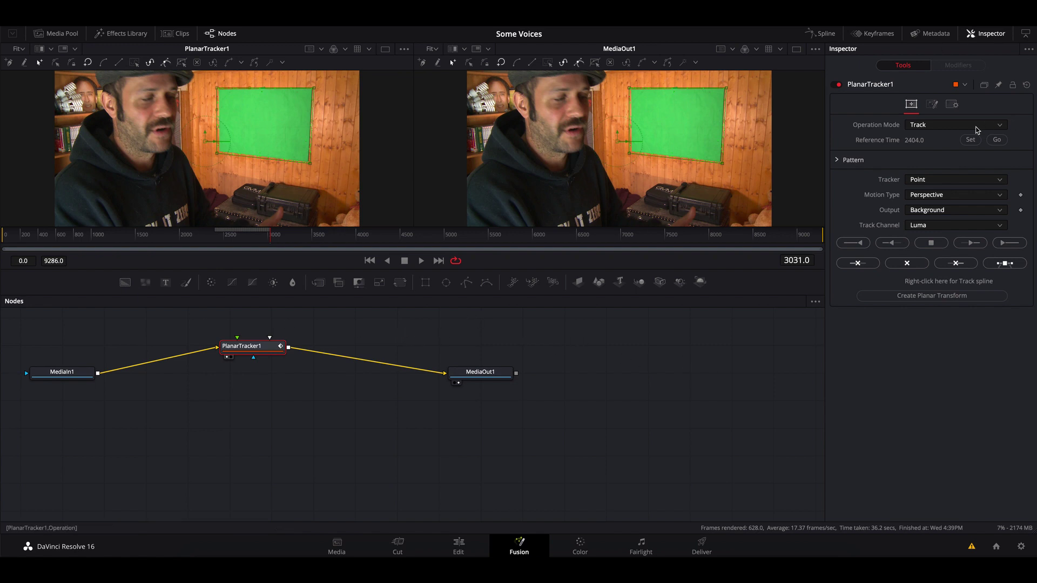
{"action": "left_click", "coordinate": [976, 130]}
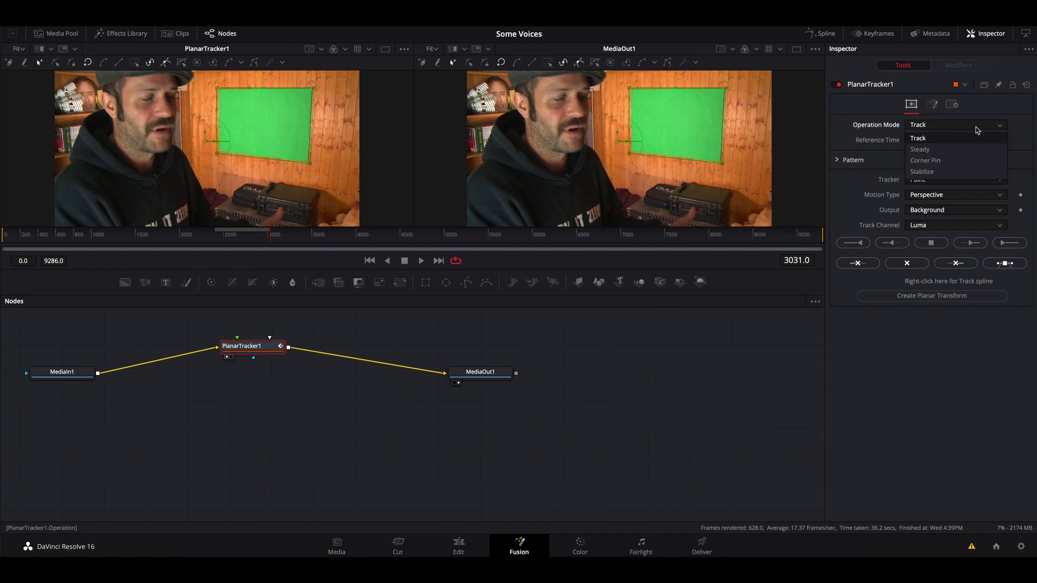
{"action": "left_click", "coordinate": [925, 161]}
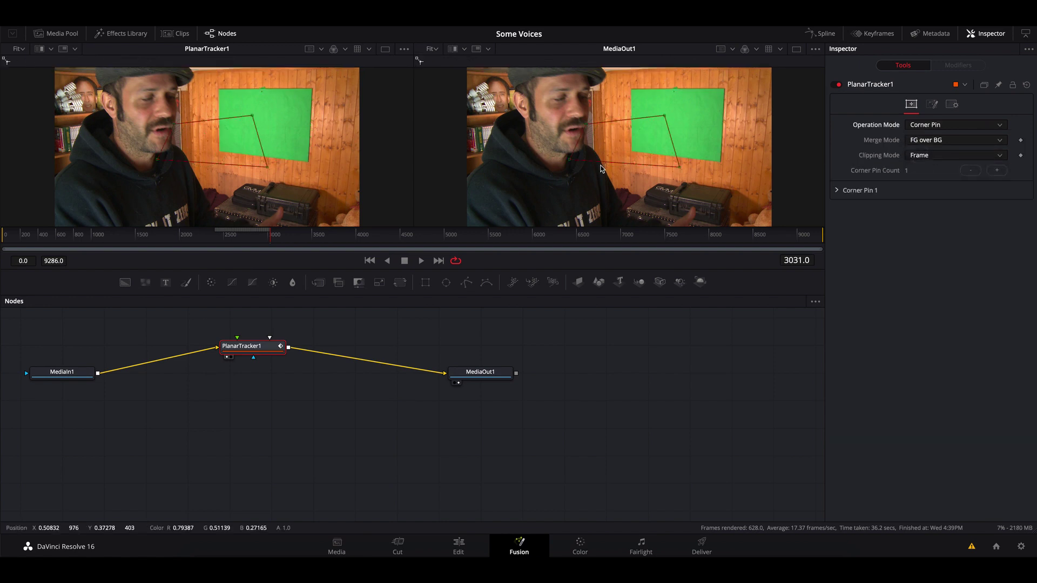
Drag all four corner-pin handles onto the green screen's corners and fine-tune the top edge
{"action": "left_click_drag", "start_coordinate": [666, 120], "coordinate": [726, 89]}
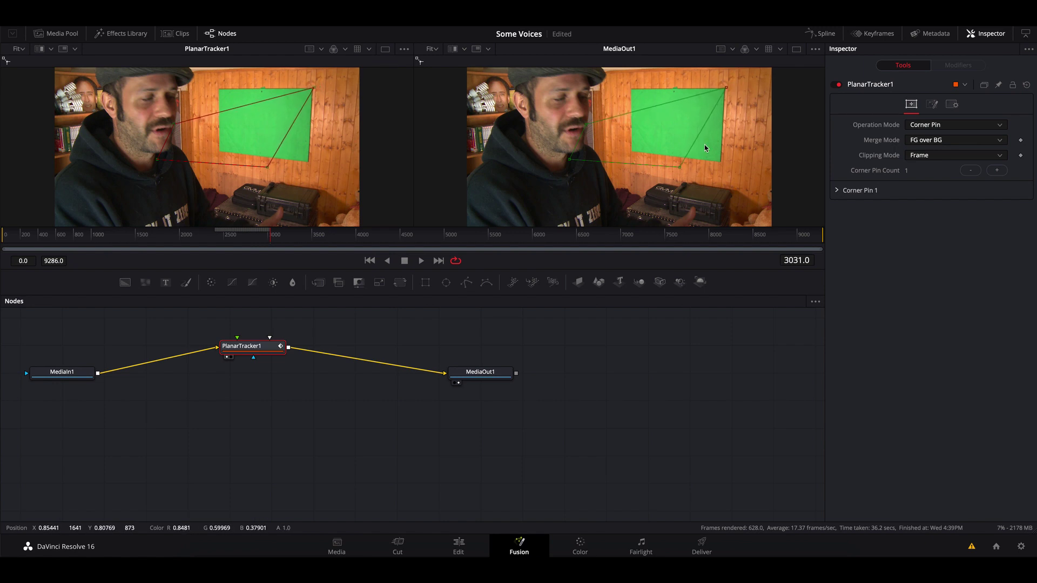
{"action": "left_click_drag", "start_coordinate": [679, 167], "coordinate": [722, 166]}
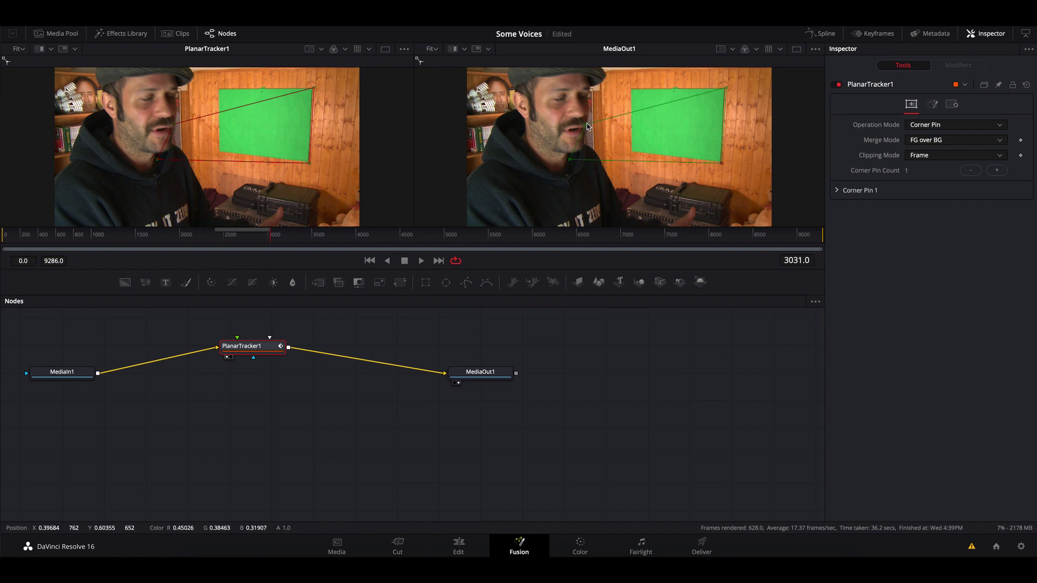
{"action": "left_click_drag", "start_coordinate": [588, 127], "coordinate": [631, 88]}
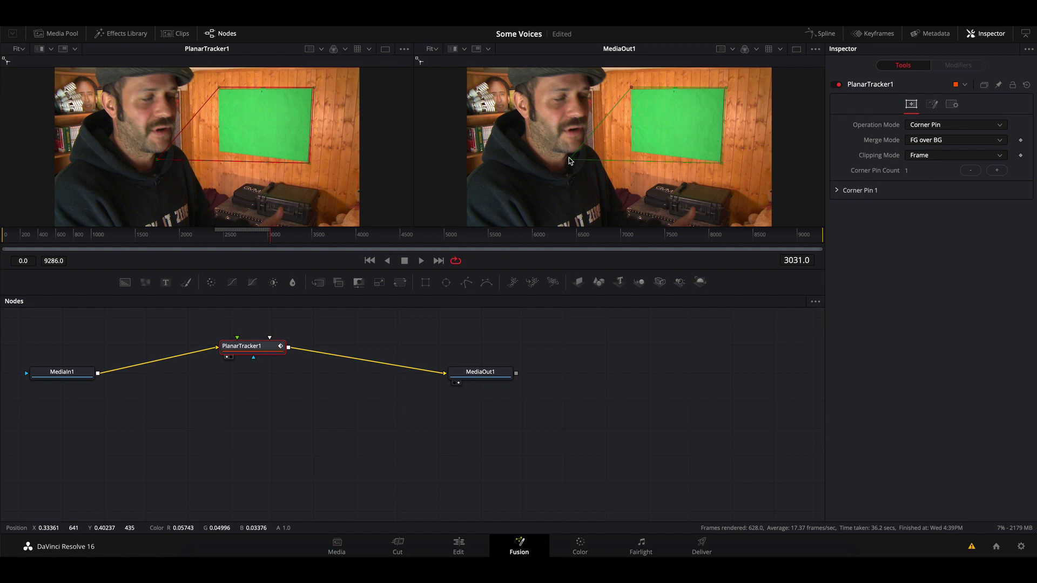
{"action": "left_click_drag", "start_coordinate": [569, 160], "coordinate": [631, 155]}
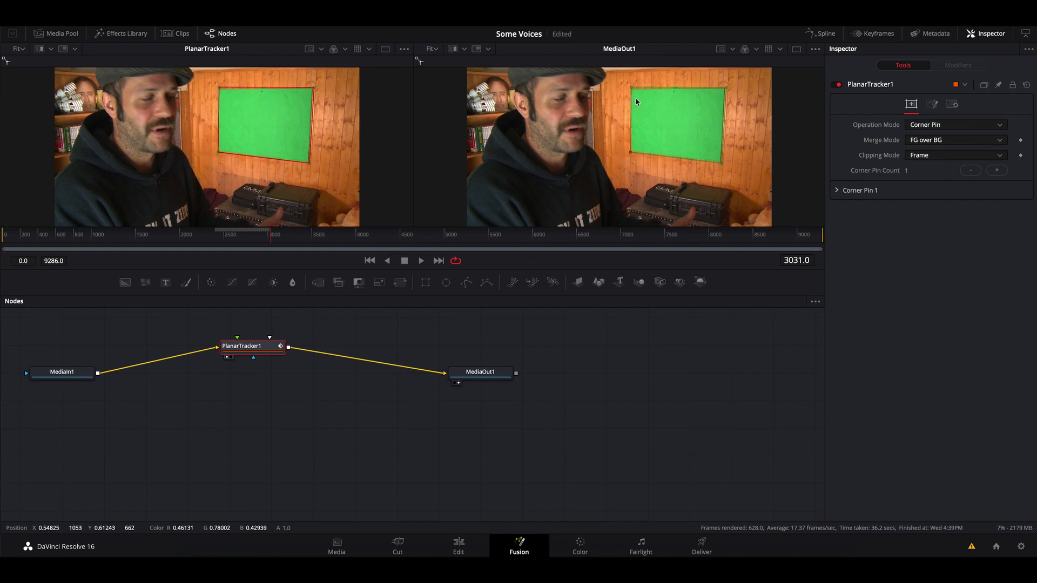
{"action": "left_click_drag", "start_coordinate": [630, 87], "coordinate": [629, 86]}
{"action": "left_click_drag", "start_coordinate": [727, 89], "coordinate": [727, 89]}
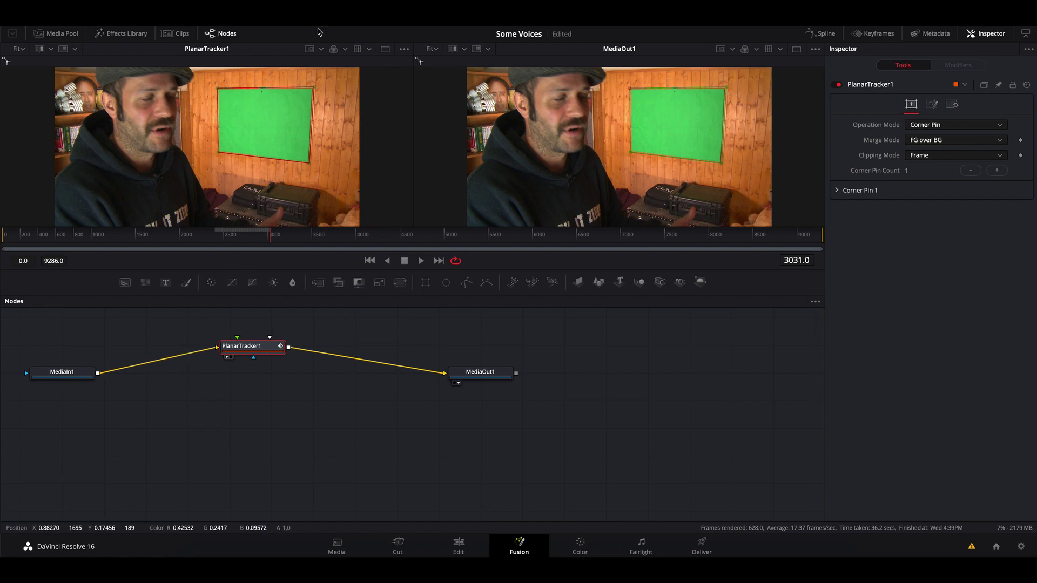
Add the vlcsnap still as MediaIn2, feeding PlanarTracker1's foreground with MediaIn1 as background
{"action": "left_click", "coordinate": [58, 33]}
{"action": "left_click_drag", "start_coordinate": [128, 134], "coordinate": [113, 334]}
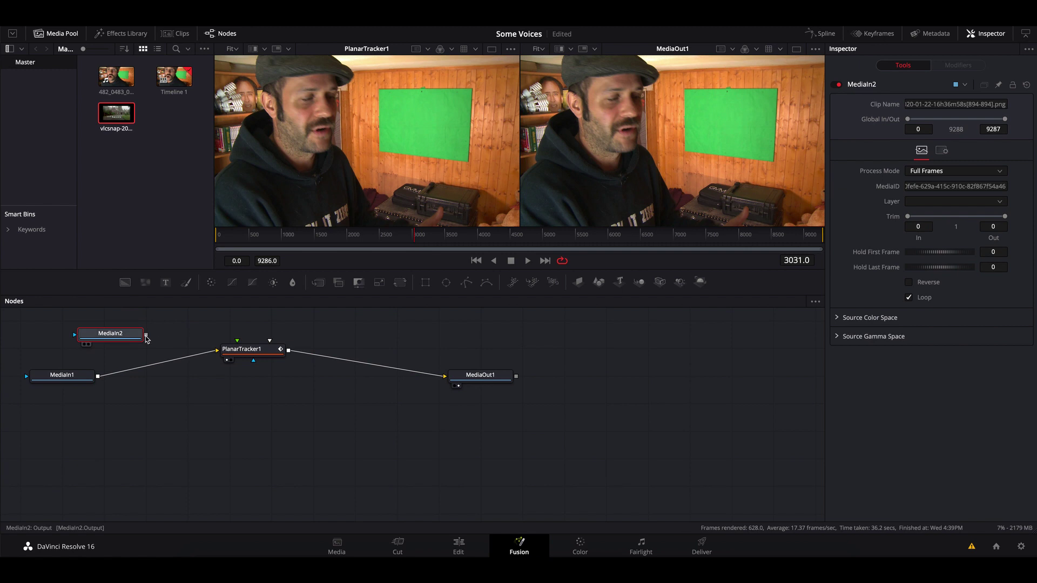
{"action": "left_click_drag", "start_coordinate": [146, 334], "coordinate": [220, 354]}
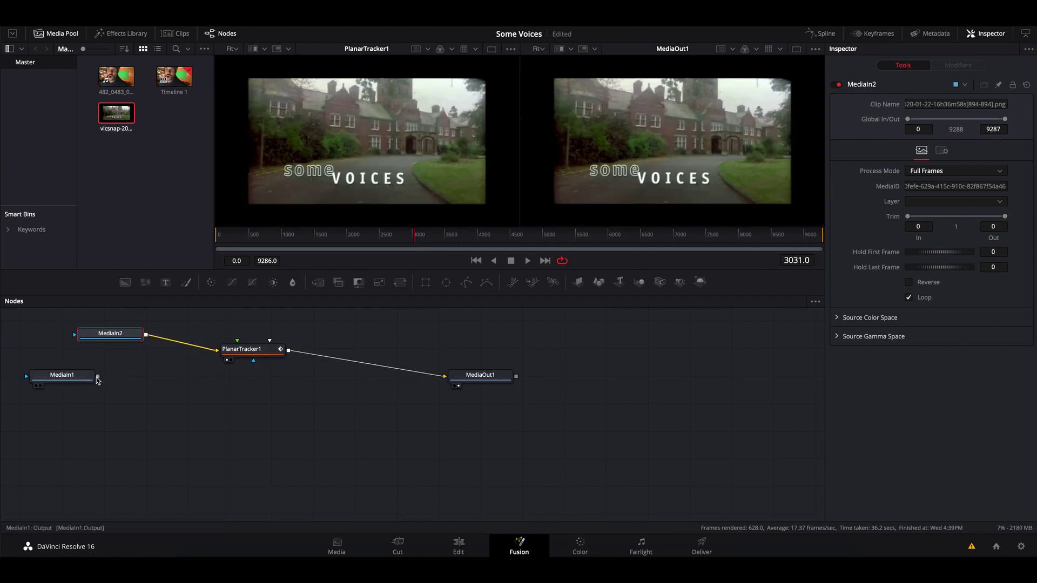
{"action": "left_click_drag", "start_coordinate": [98, 376], "coordinate": [218, 351]}
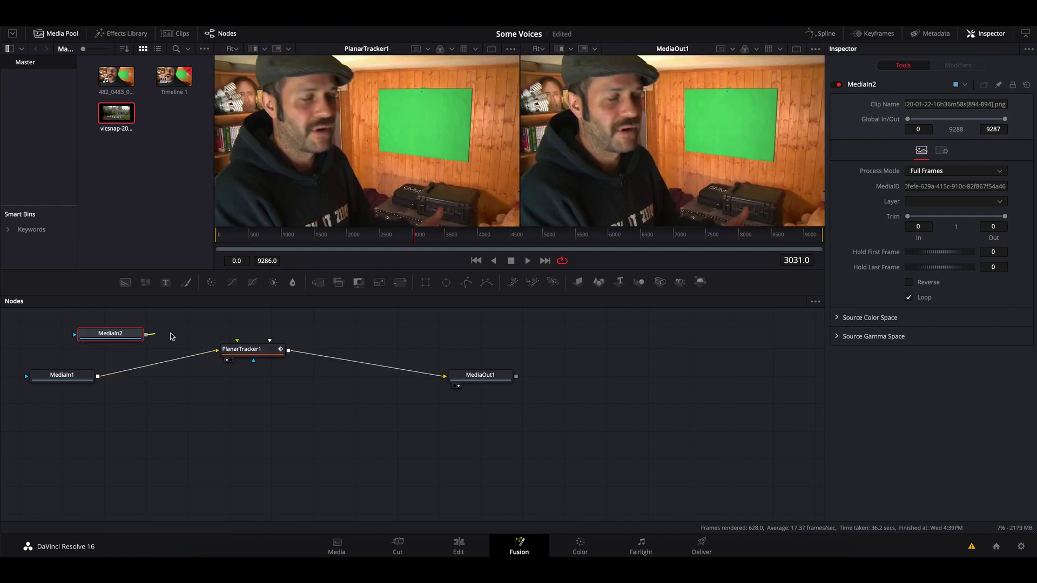
{"action": "left_click_drag", "start_coordinate": [146, 335], "coordinate": [241, 349]}
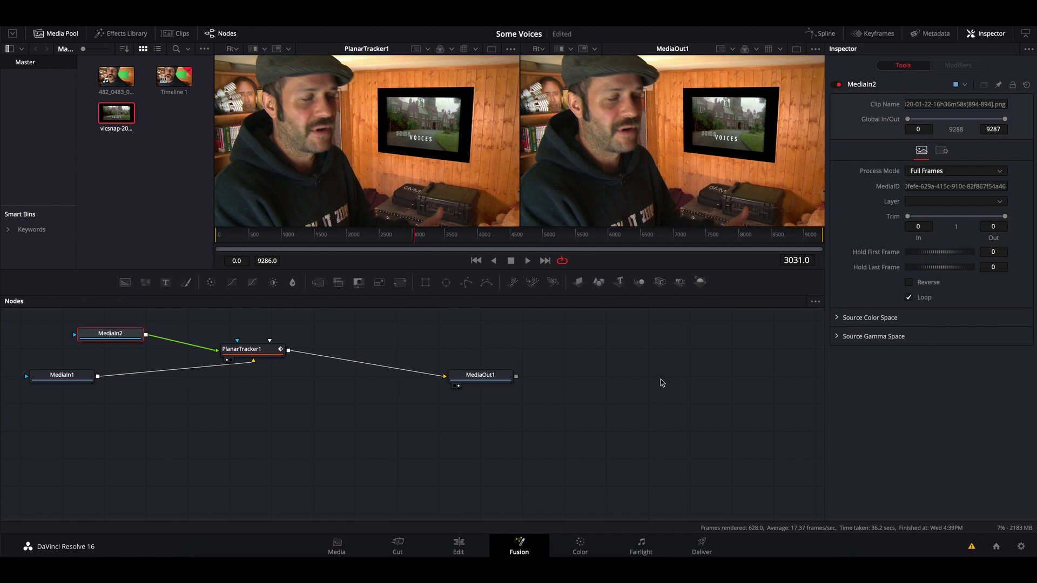
Return to the Edit page and play Timeline 1 from about 01:00:57 to review the composite
{"action": "left_click", "coordinate": [459, 547]}
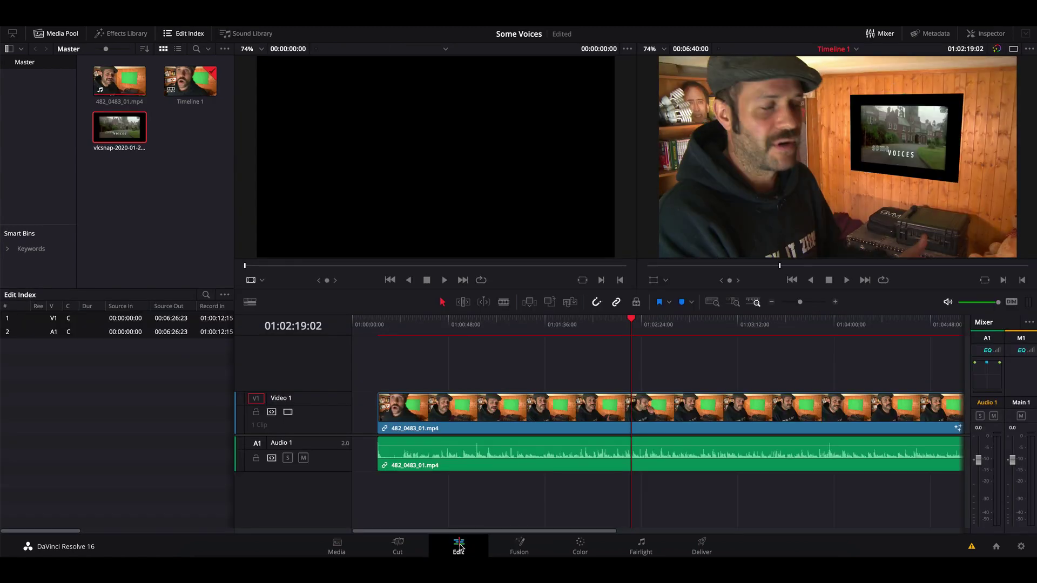
{"action": "left_click", "coordinate": [467, 326]}
{"action": "key", "text": "space"}
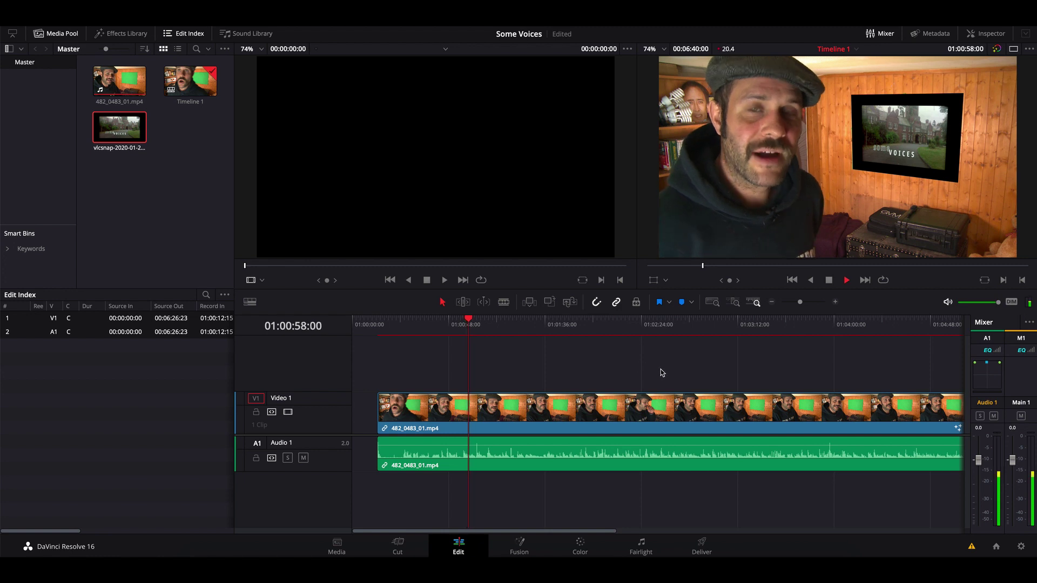